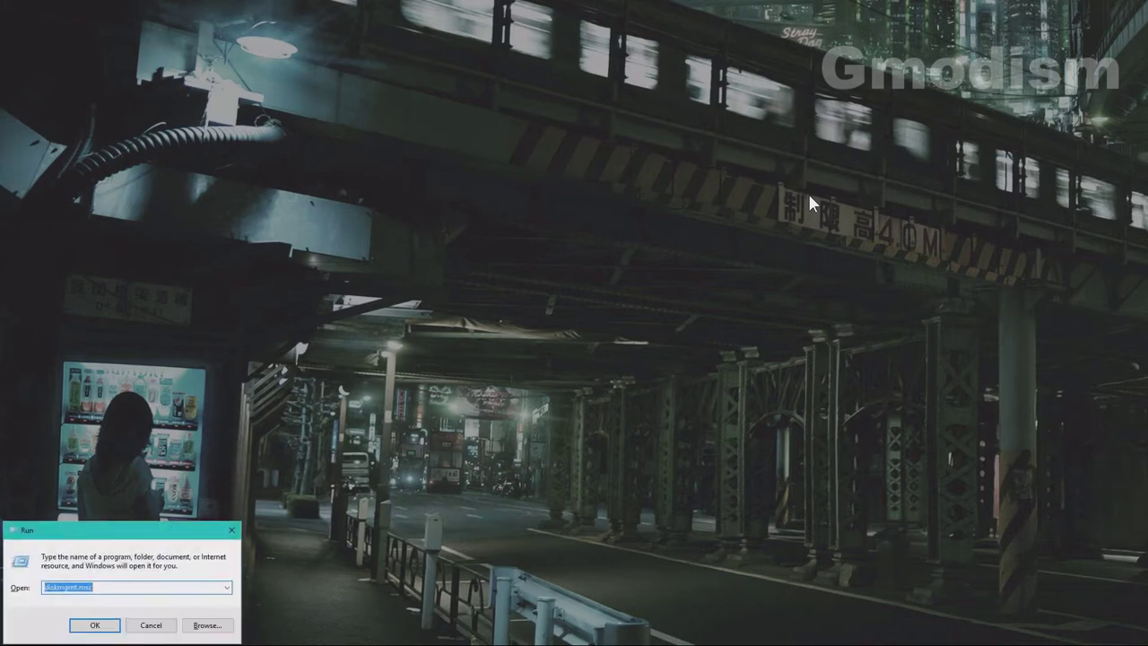
Enter diskmgmt.msc in the Run dialog's Open box.
text(diskmgmt.msc)
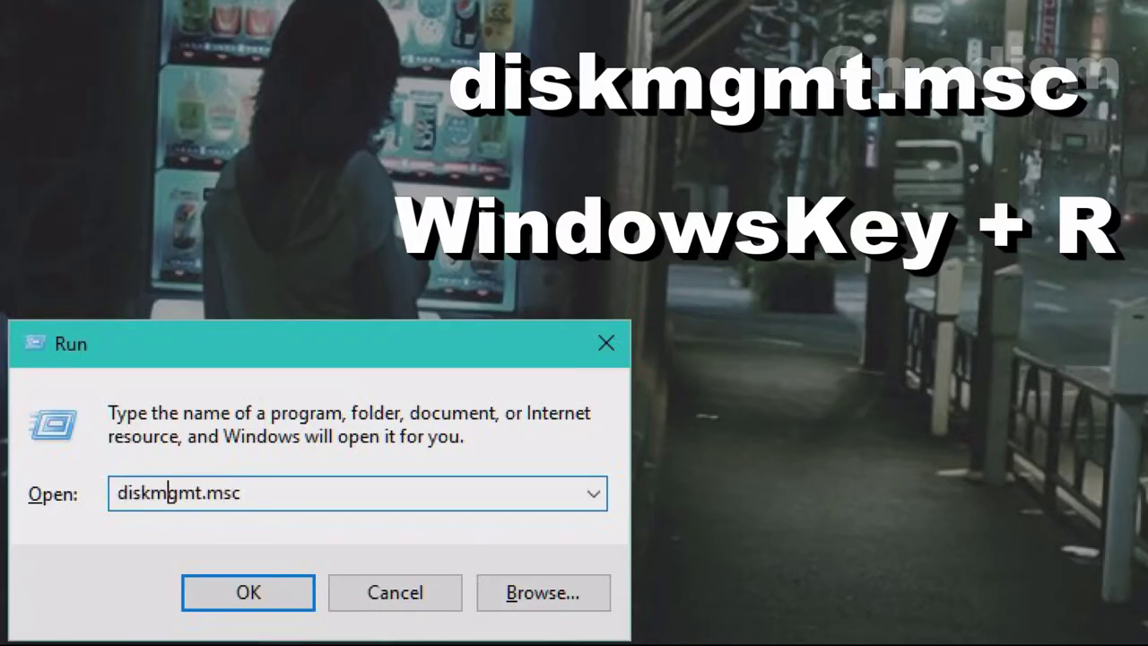
key(Right)
key(Right)
key(Right)
key(Right)
key(Right)
key(Right)
key(Right)
Launch Disk Management and select Disk 1's 232.88 GB D: partition.
key(Return)
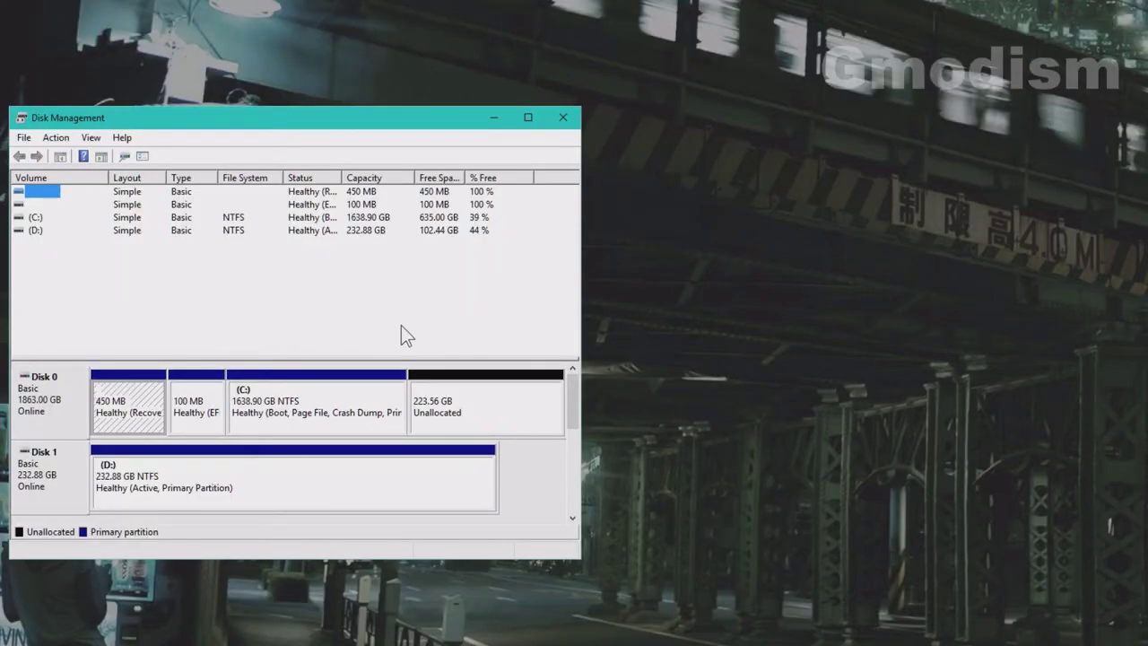
mouse_move(570, 409)
mouse_down()
mouse_move(568, 511)
mouse_move(588, 395)
mouse_up()
click(264, 487)
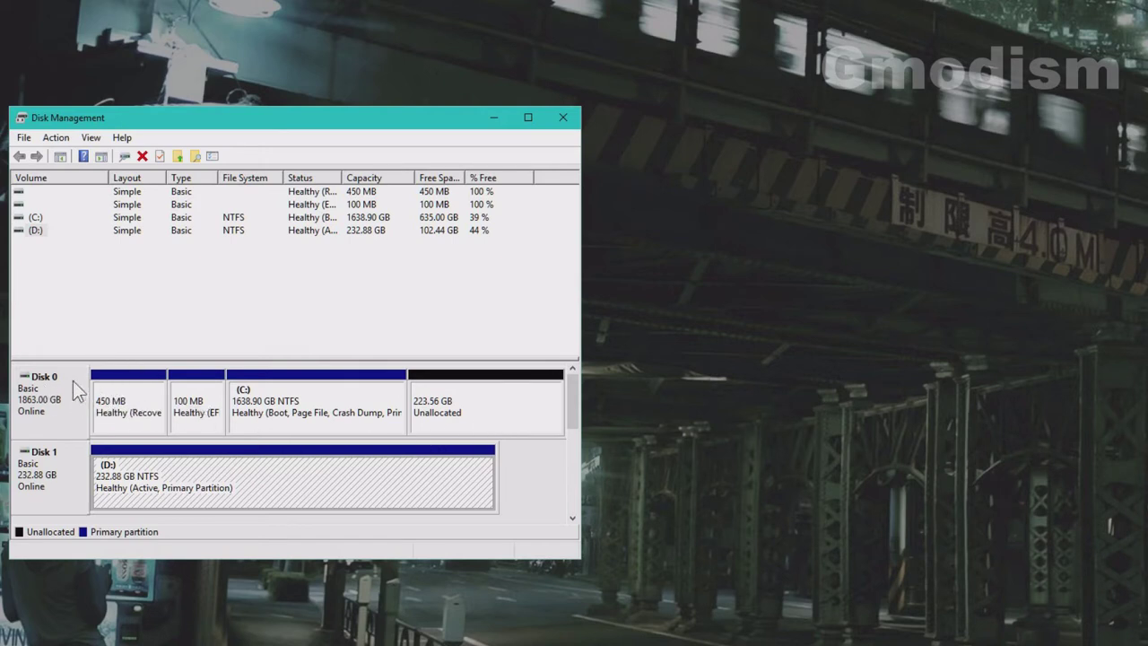
click(138, 424)
click(205, 430)
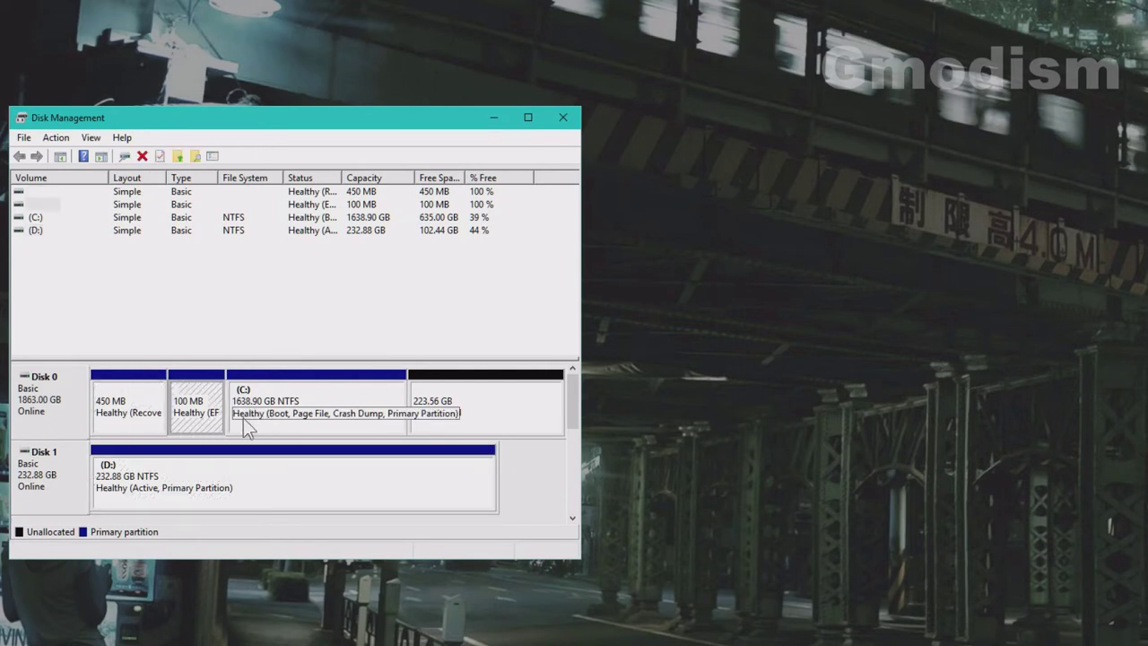
click(339, 434)
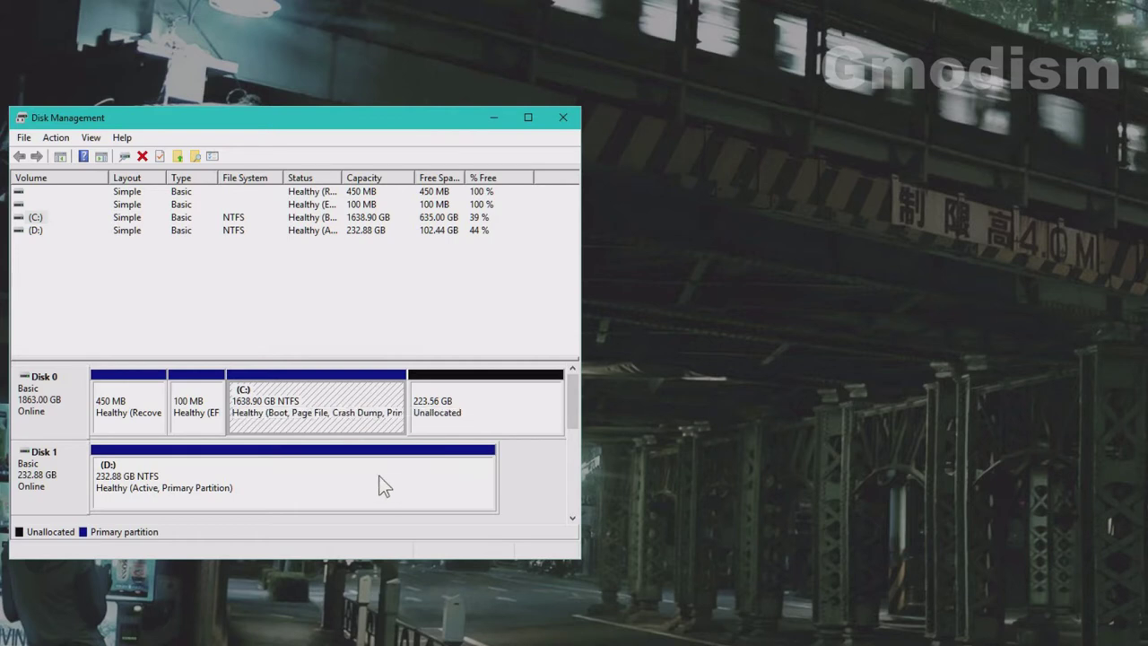
click(254, 492)
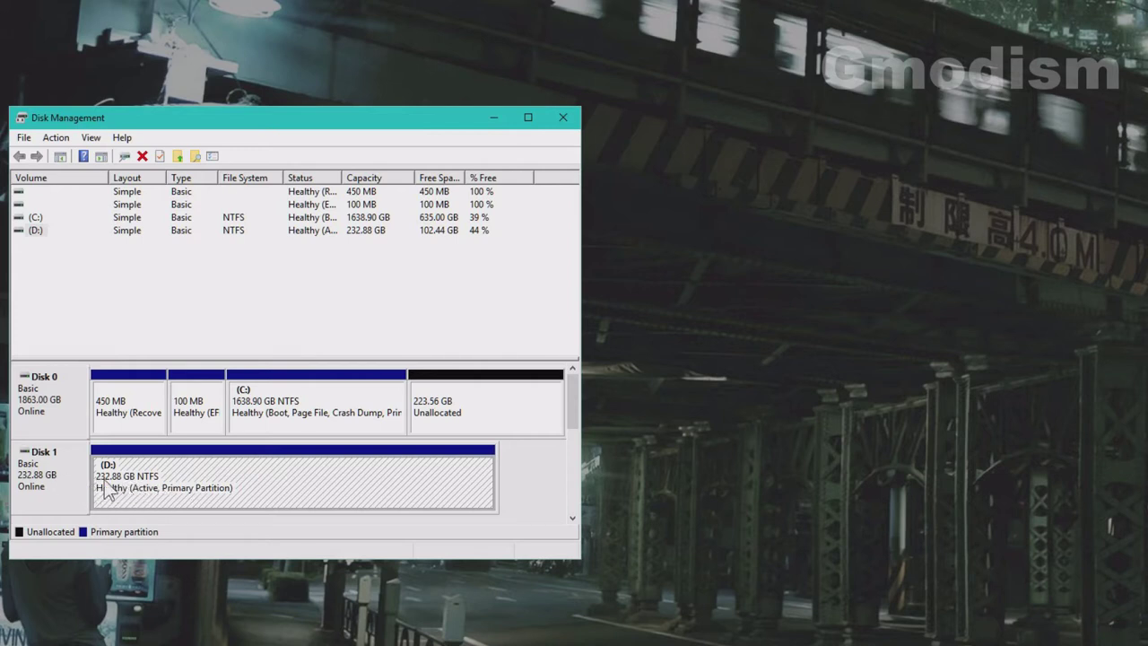
right_click(171, 481)
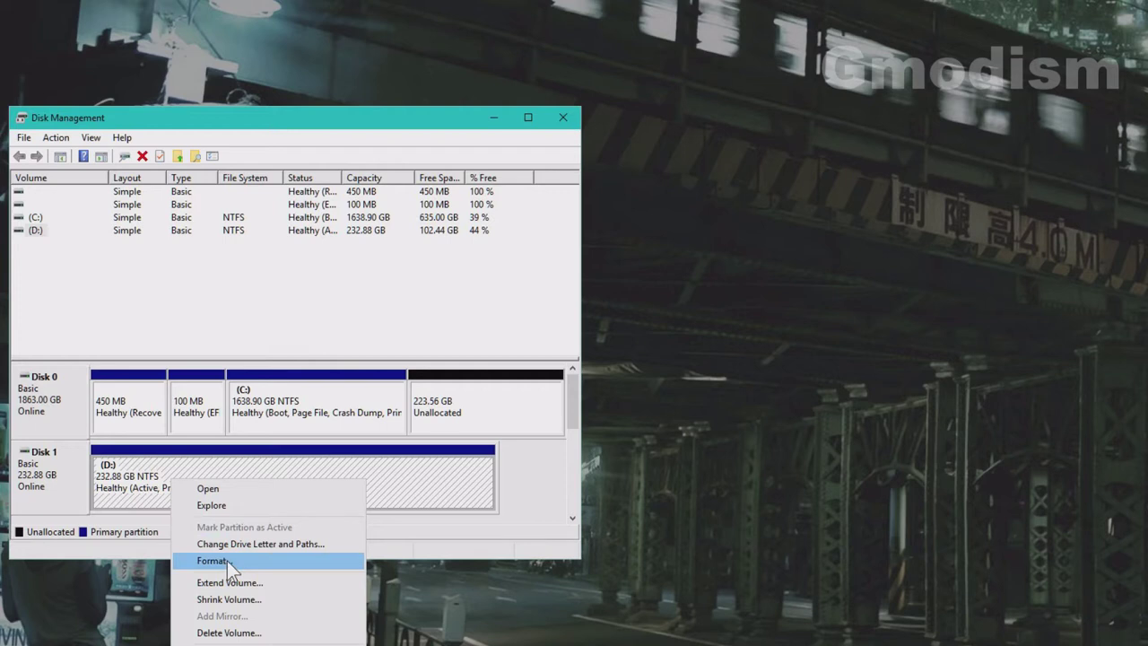
Delete Disk 1's D: volume, leaving 232.88 GB of unallocated space.
click(235, 632)
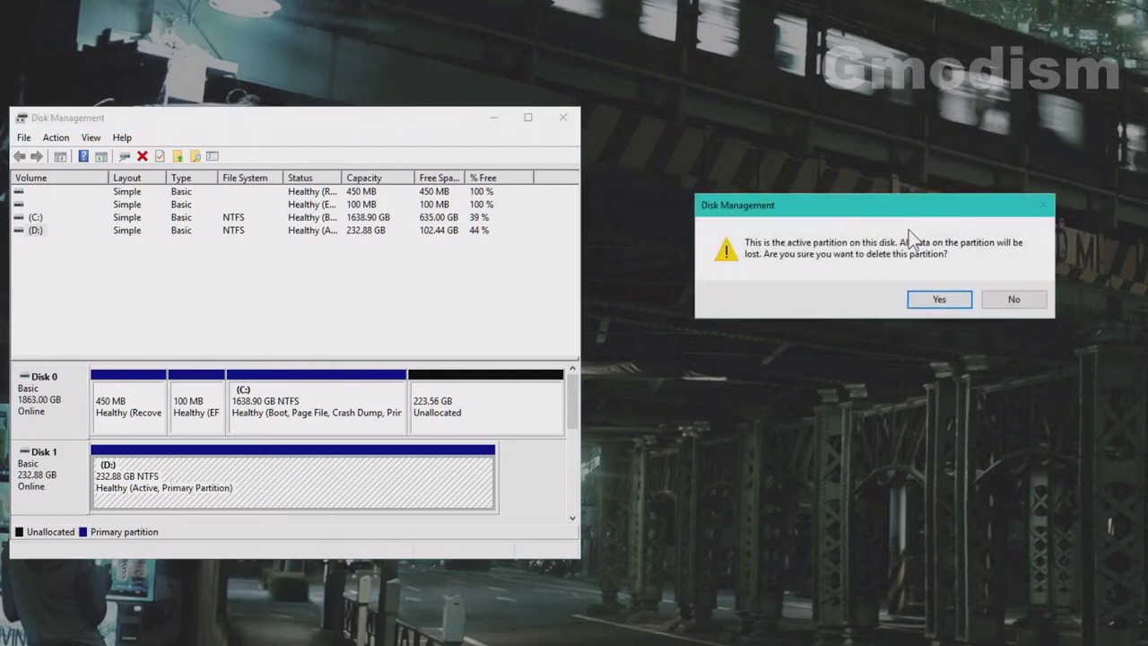
click(936, 296)
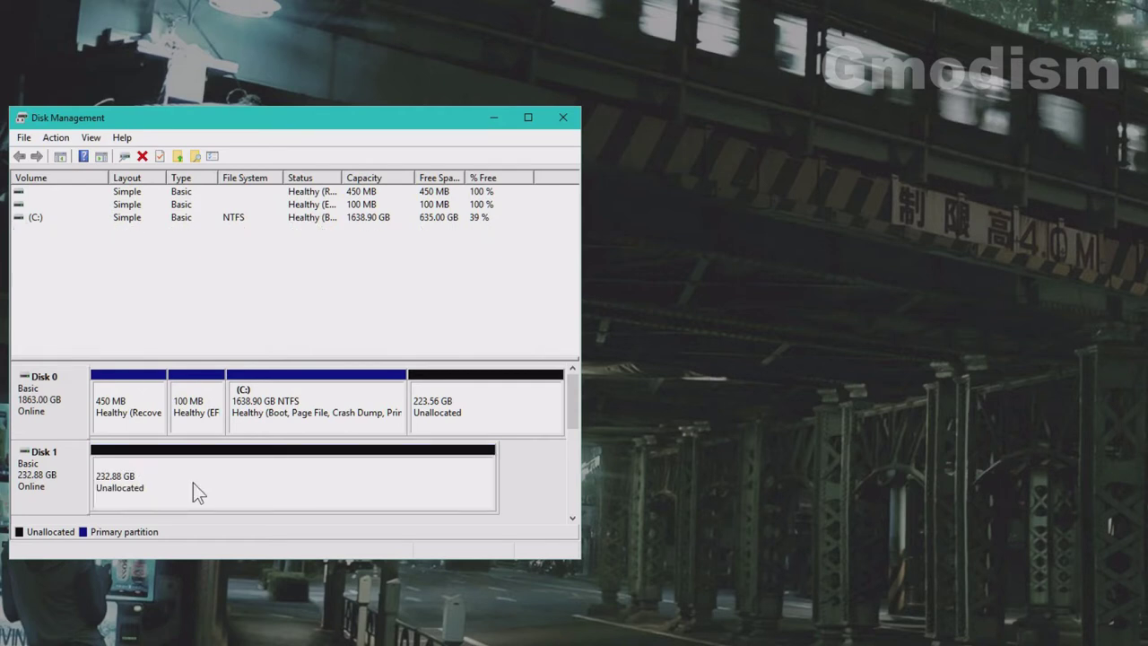
right_click(193, 483)
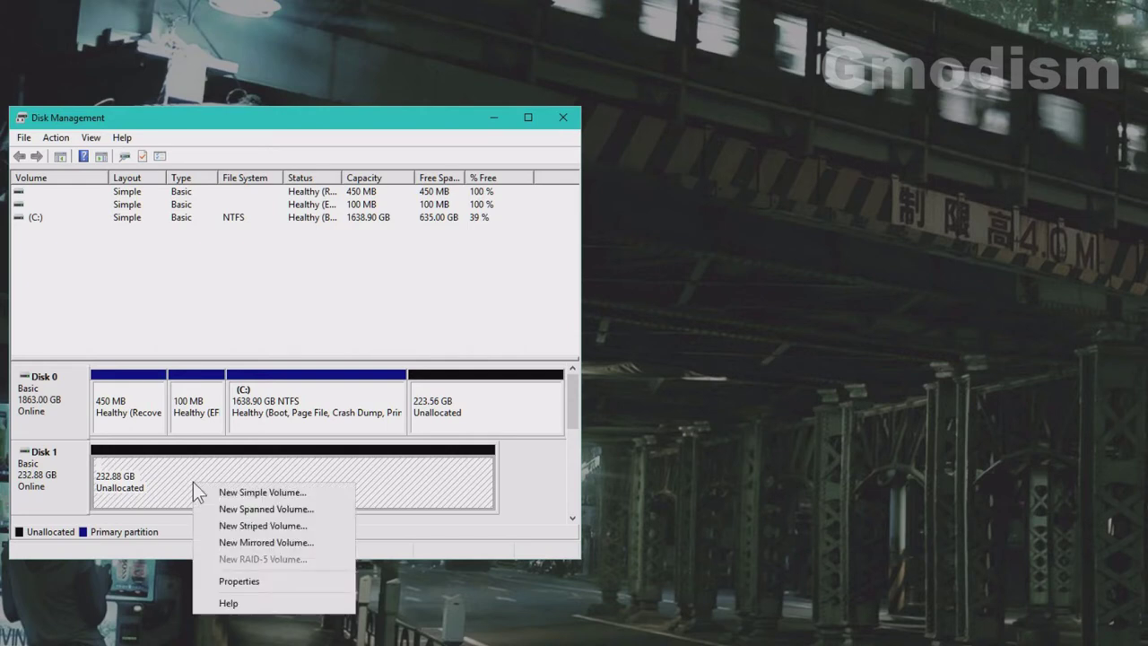
click(366, 483)
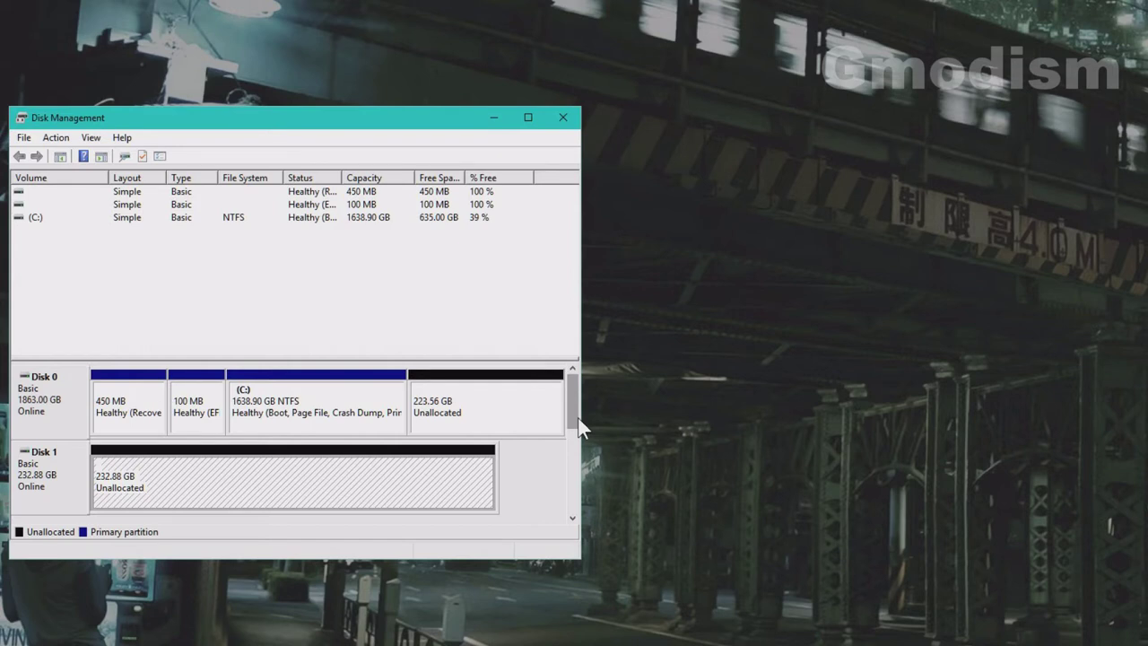
mouse_move(571, 435)
mouse_down()
mouse_move(570, 462)
mouse_move(589, 397)
mouse_up()
right_click(205, 484)
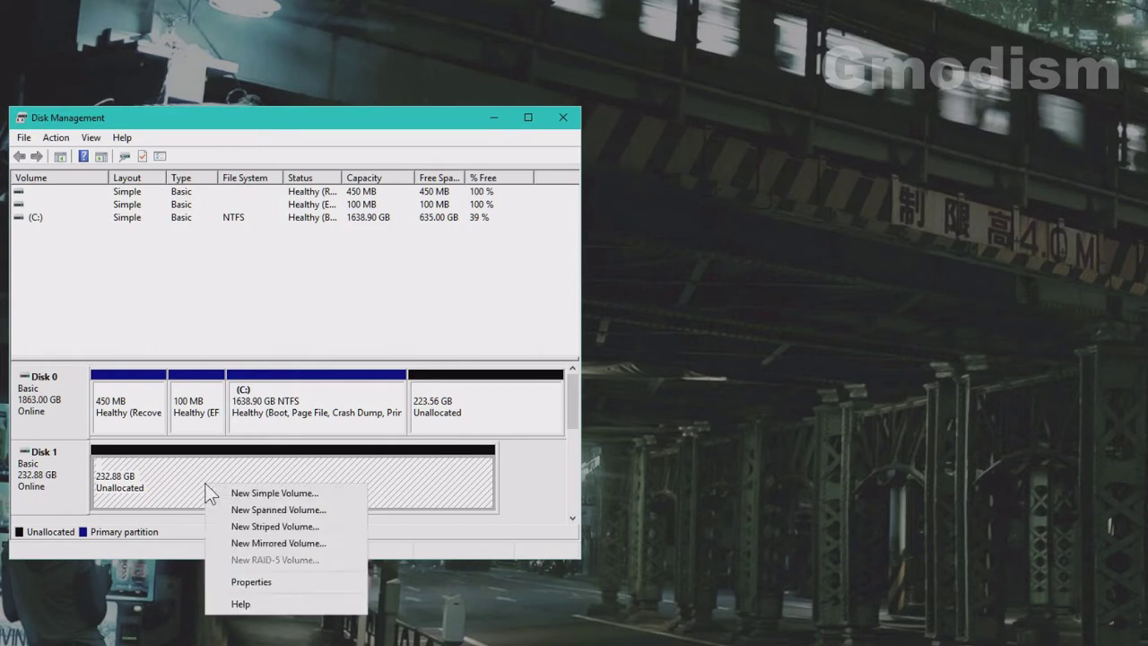
Start a new simple volume on Disk 1 using the full 238473 MB.
click(303, 499)
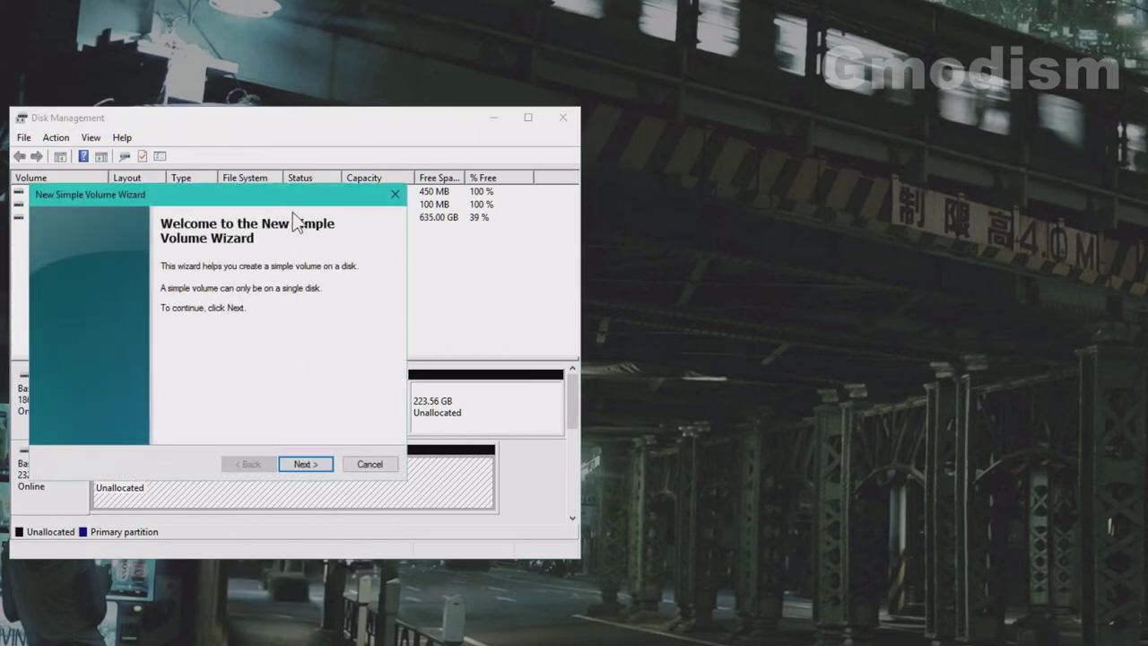
drag(303, 201, 1011, 195)
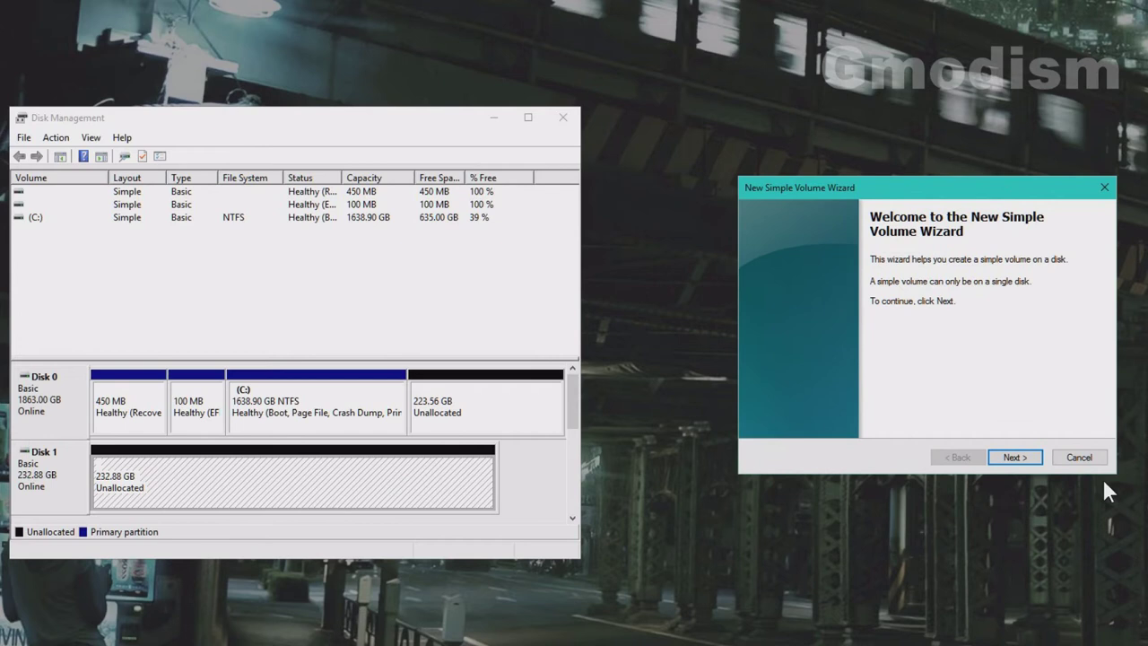
click(1036, 467)
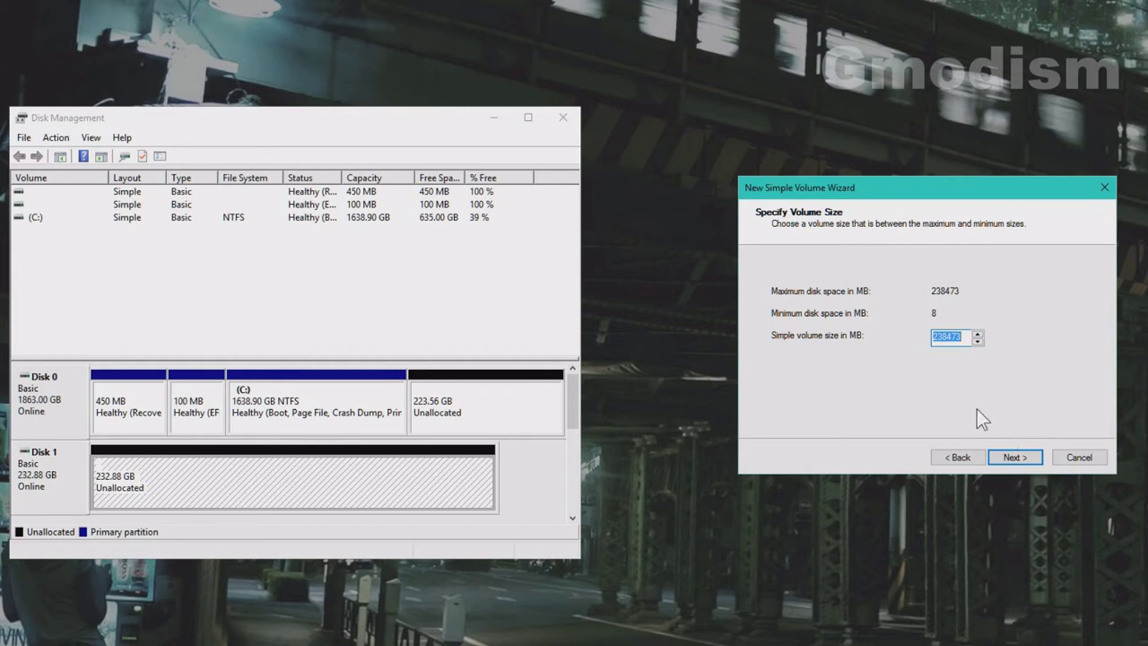
click(958, 340)
drag(969, 336, 938, 338)
text(0)
text(3)
key(ctrl+a)
click(1015, 457)
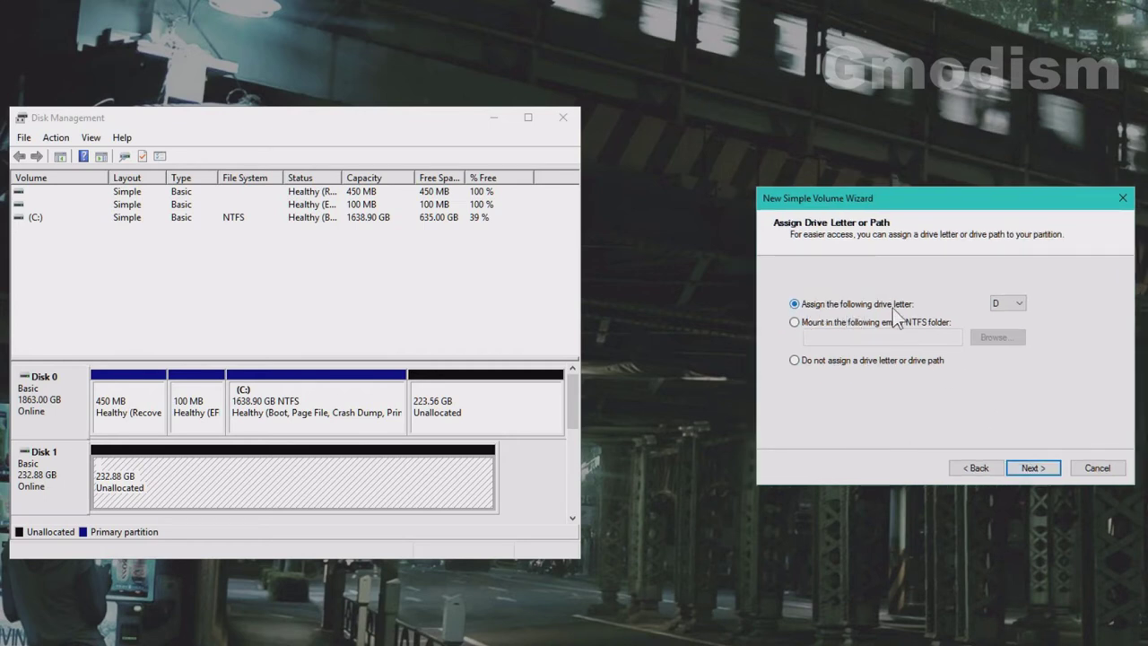
Assign drive letter V to the new volume and continue to formatting.
click(1019, 305)
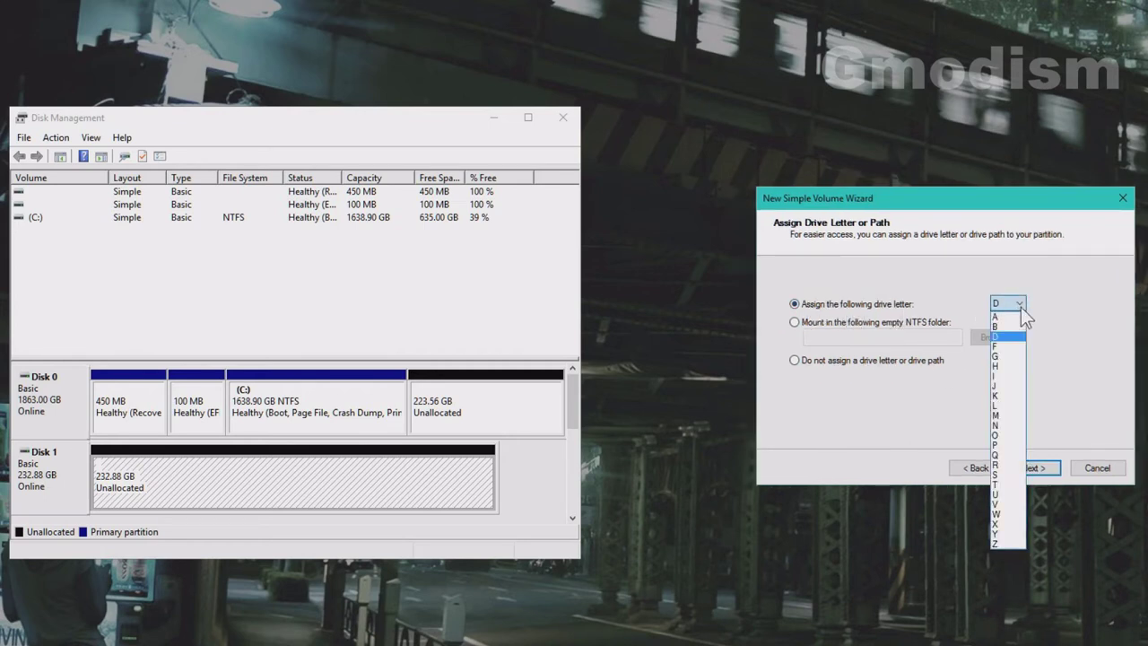
click(1011, 504)
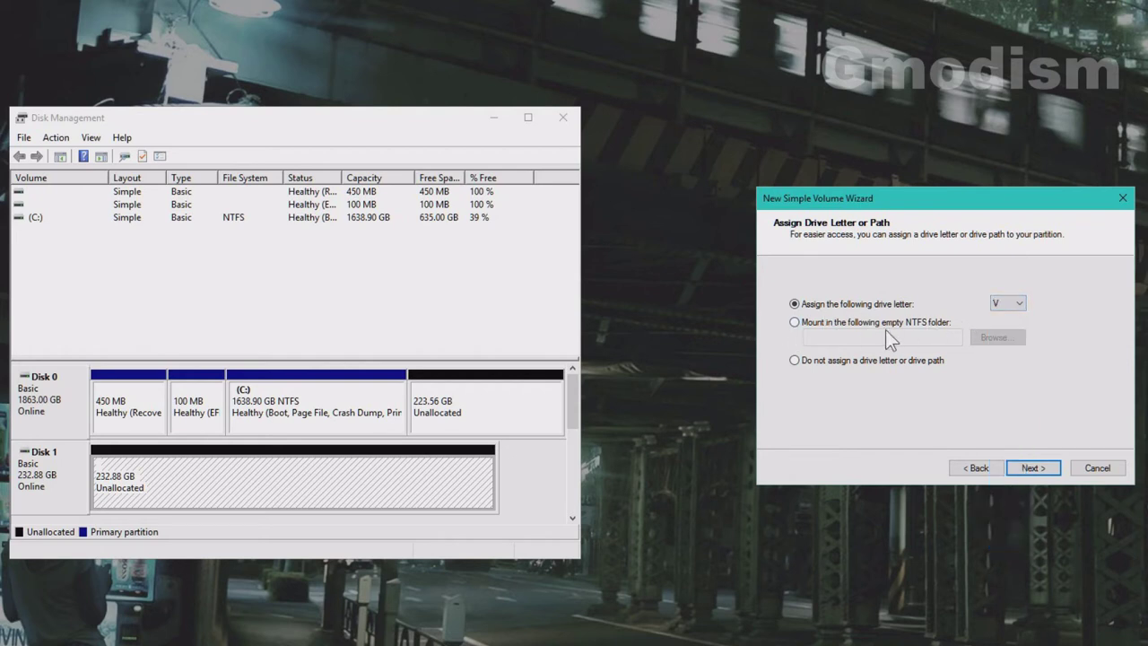
click(1009, 305)
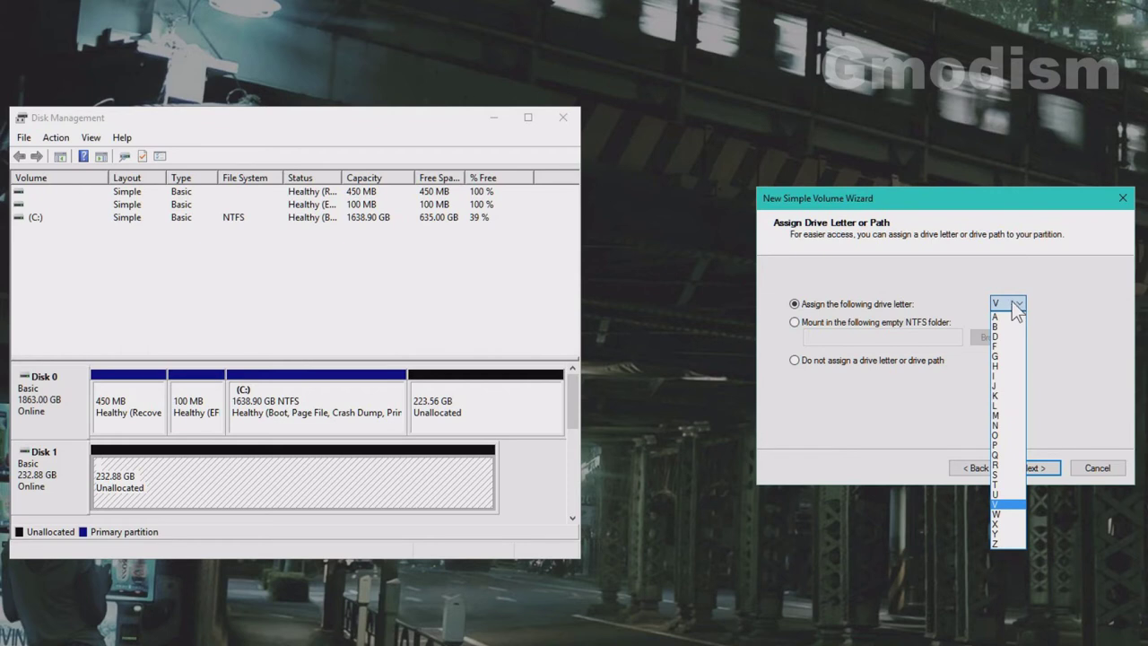
click(1014, 306)
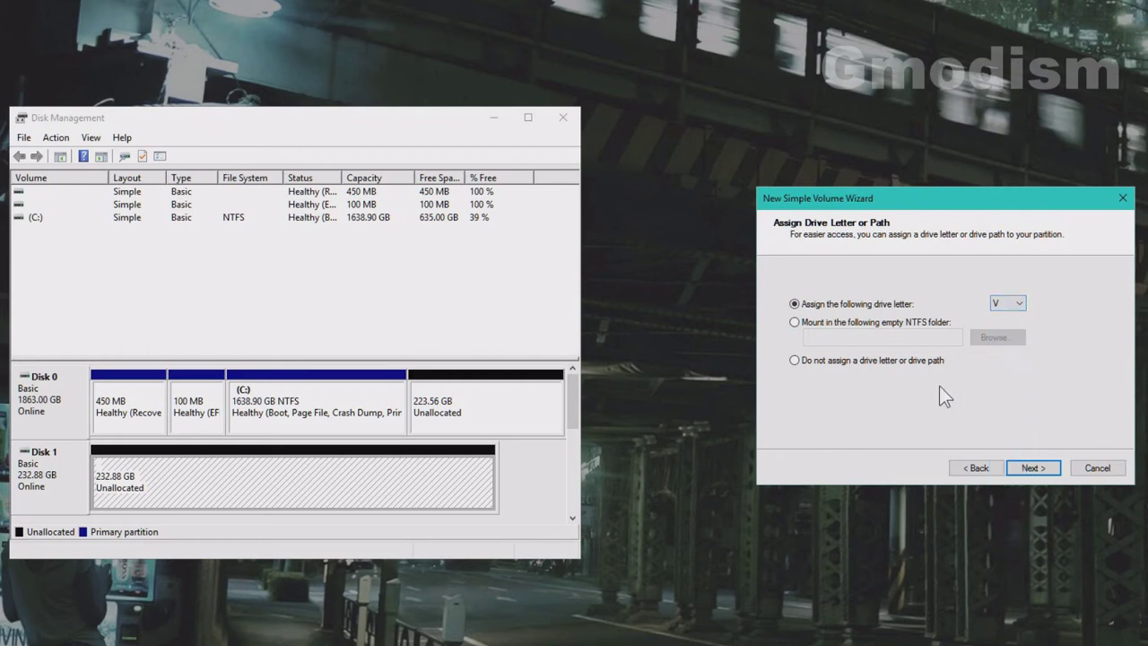
click(1030, 466)
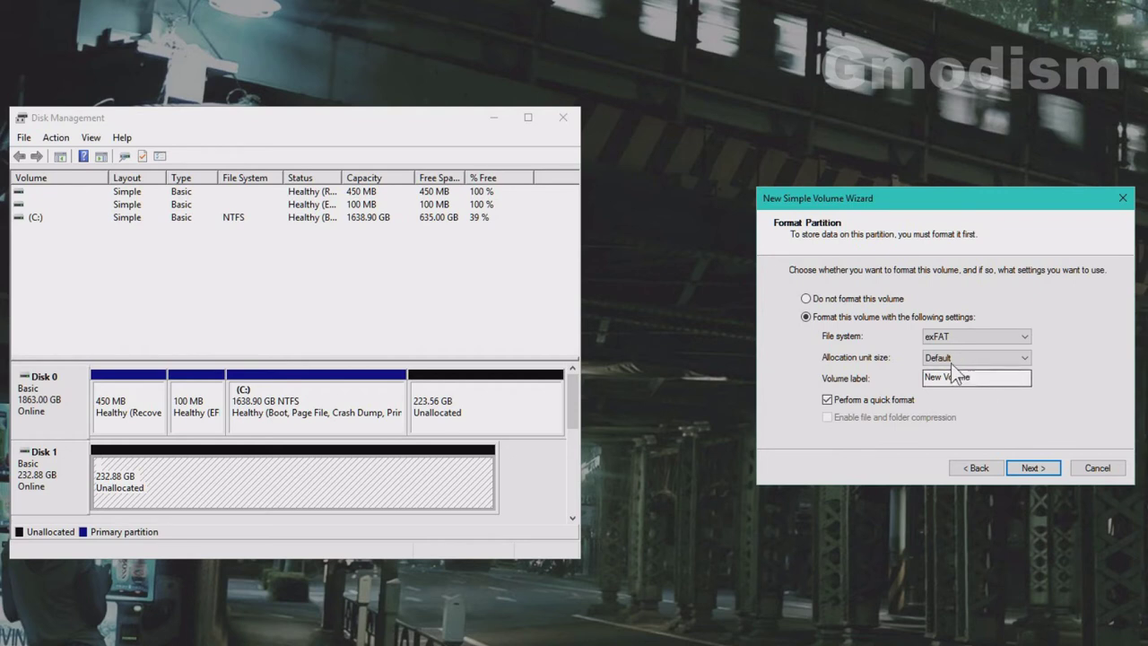
Choose NTFS as the new volume's file system, after briefly trying exFAT.
click(957, 338)
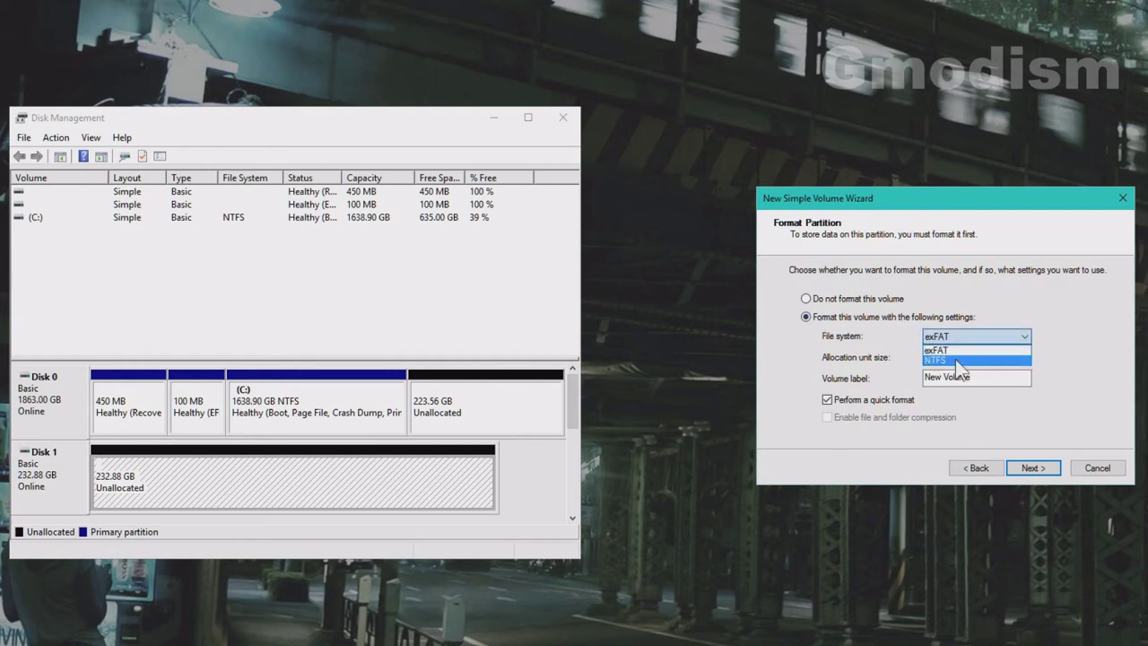
click(955, 359)
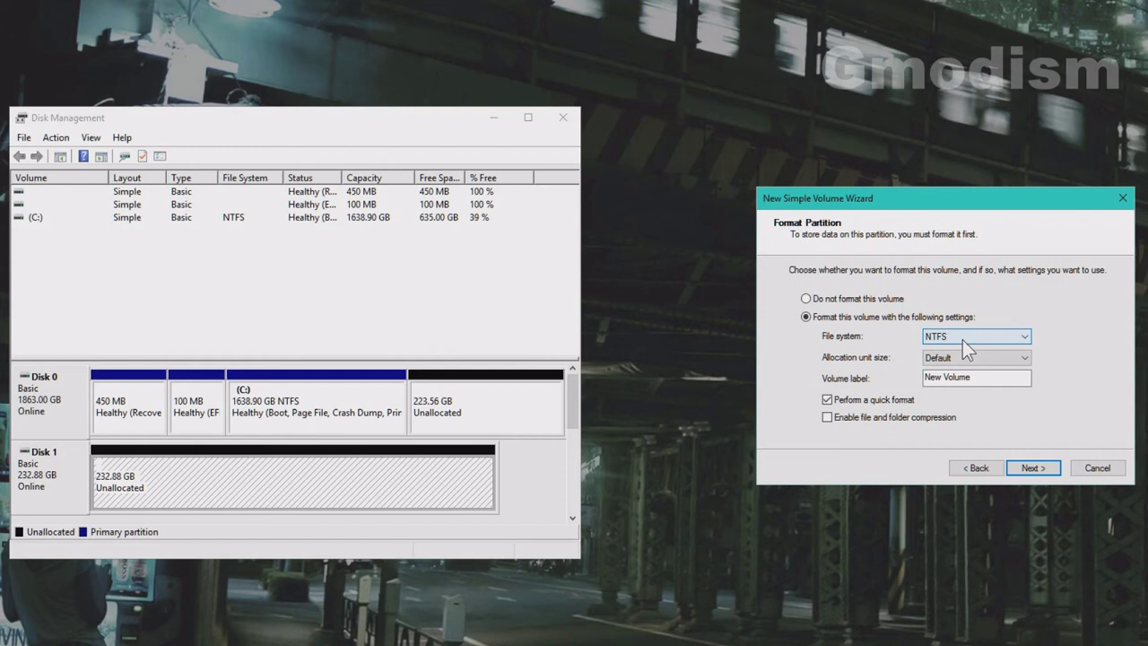
click(962, 340)
click(947, 350)
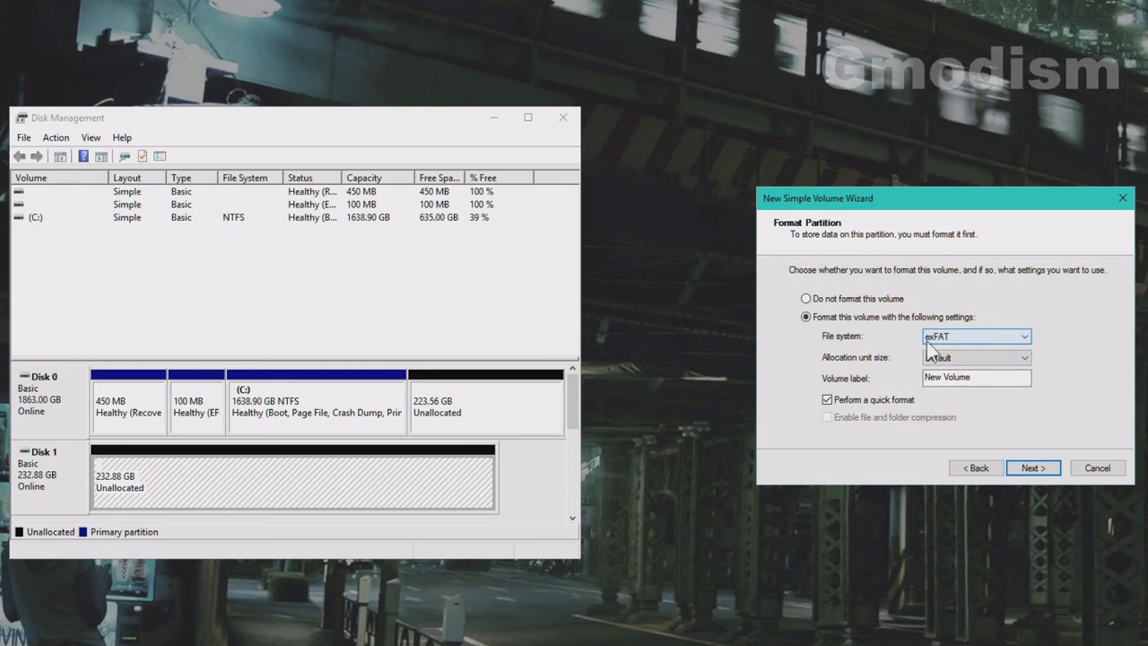
click(961, 337)
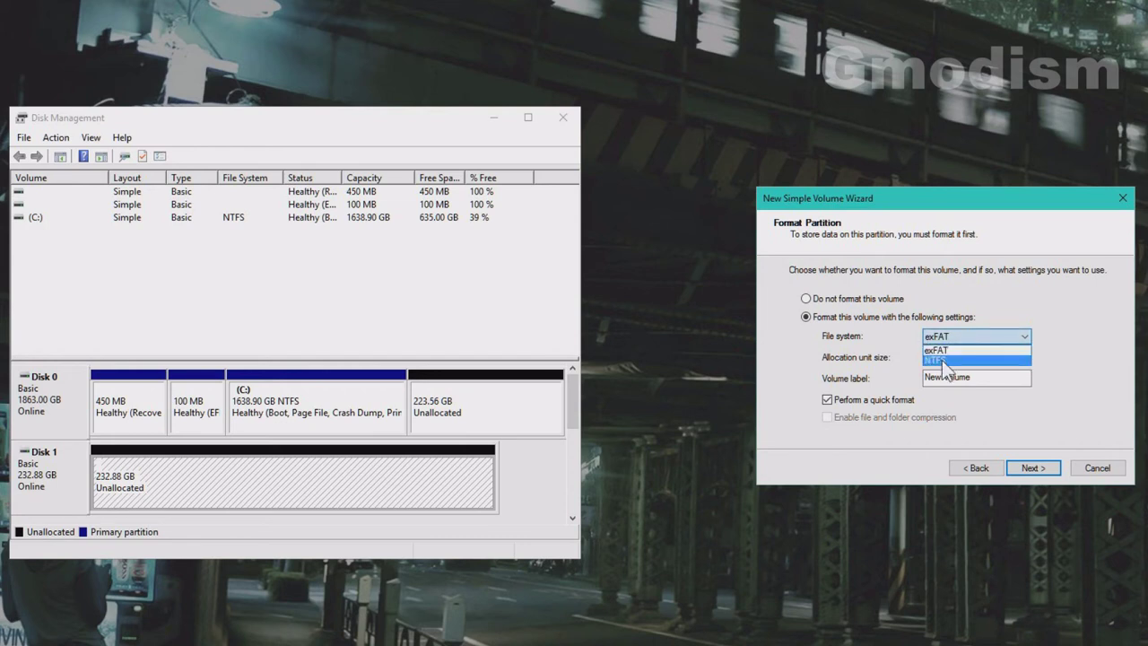
click(943, 360)
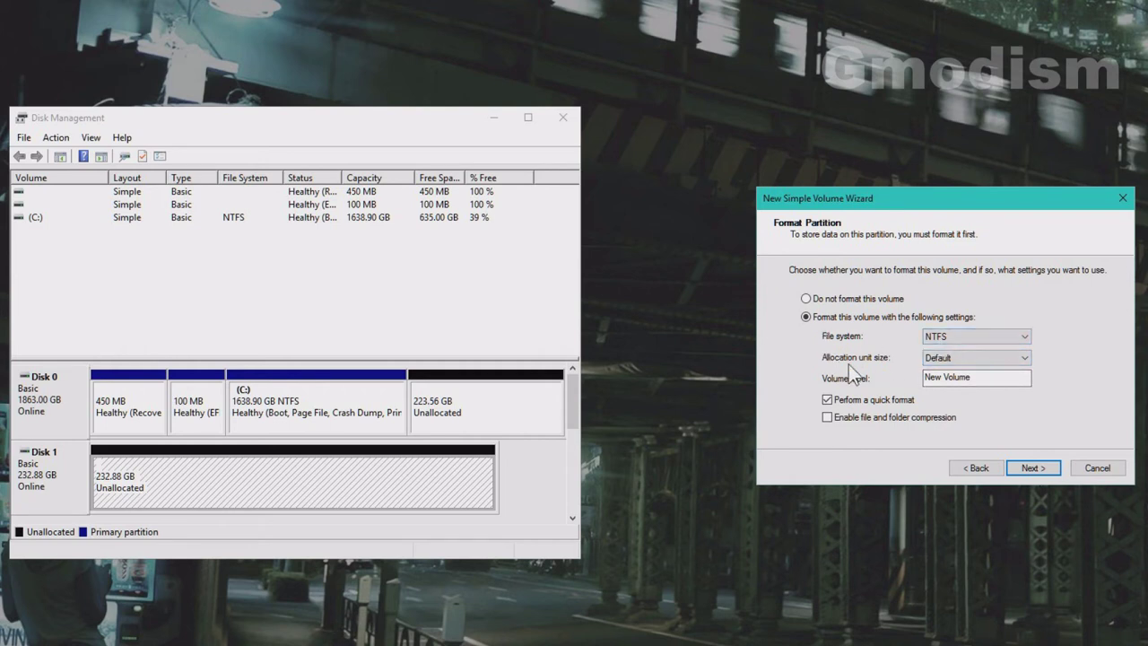
click(982, 361)
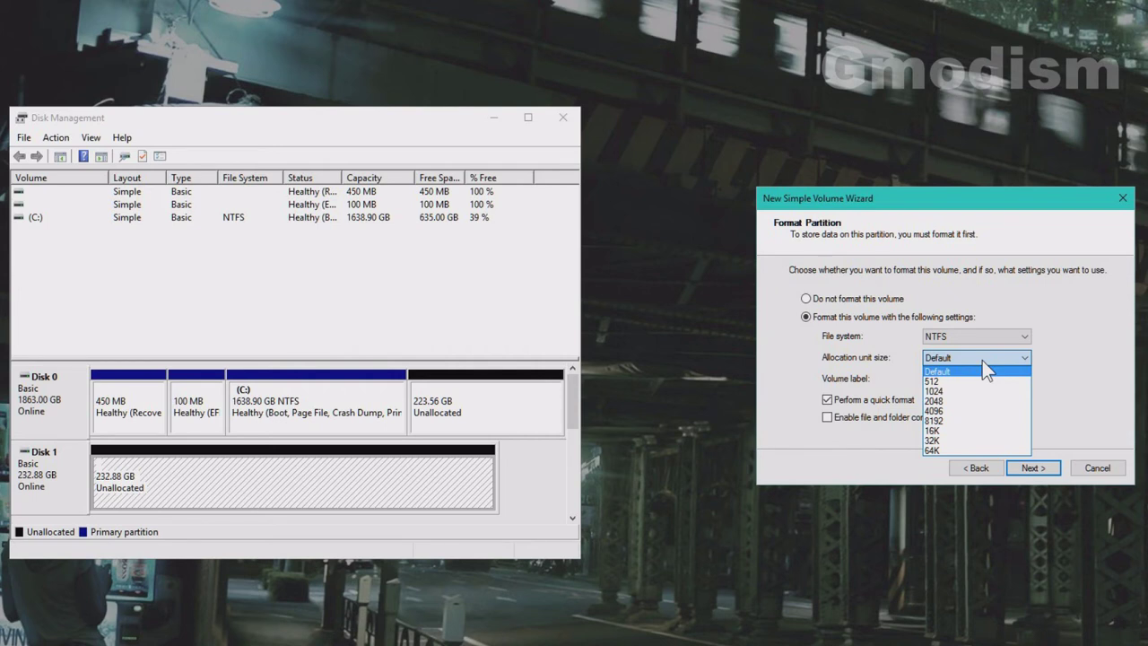
Try a 64K allocation unit size, then revert it to Default.
key(End)
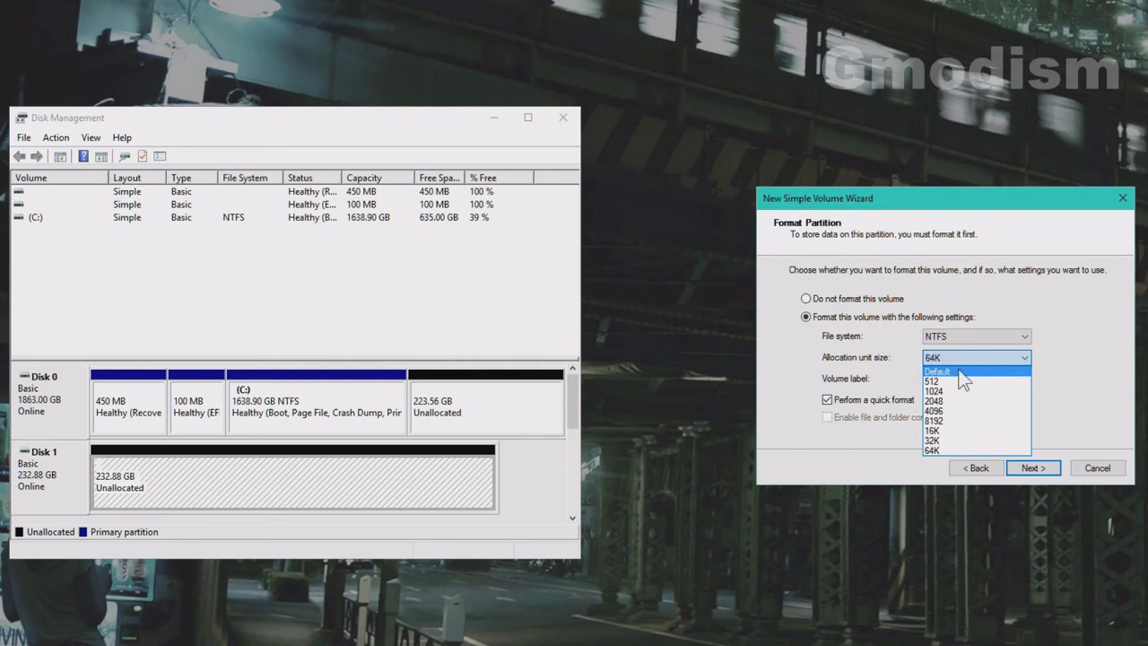
click(954, 449)
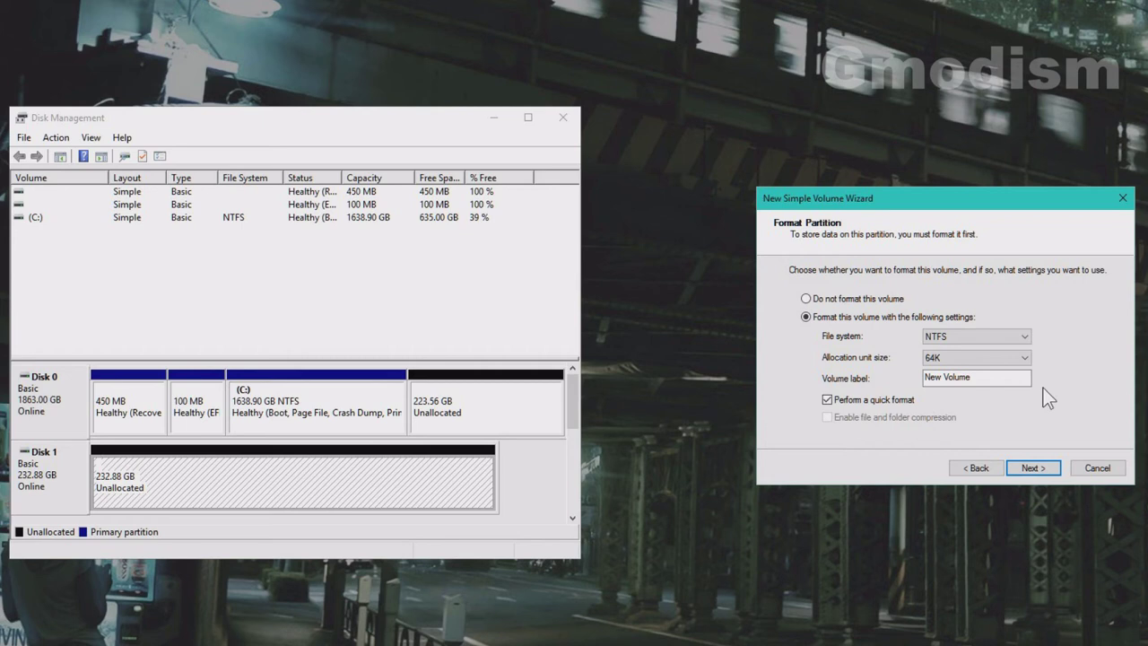
click(1009, 359)
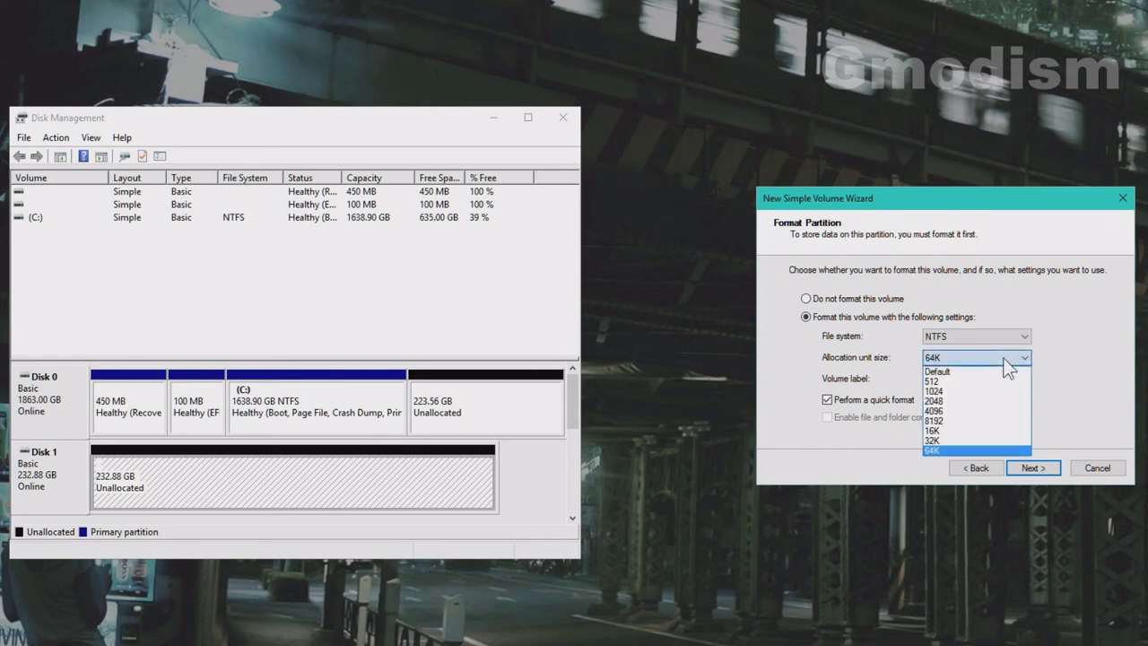
click(1005, 359)
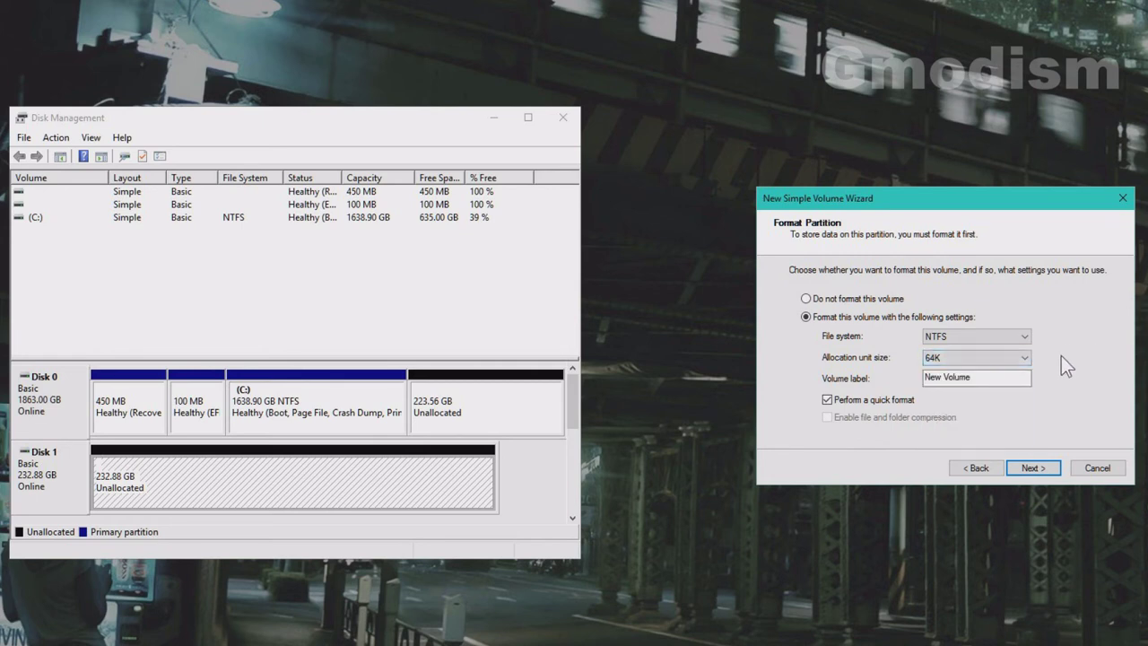
click(1014, 358)
click(955, 451)
click(1022, 357)
Select 64K allocation units, label the volume 'Extra', and finish the wizard.
click(986, 368)
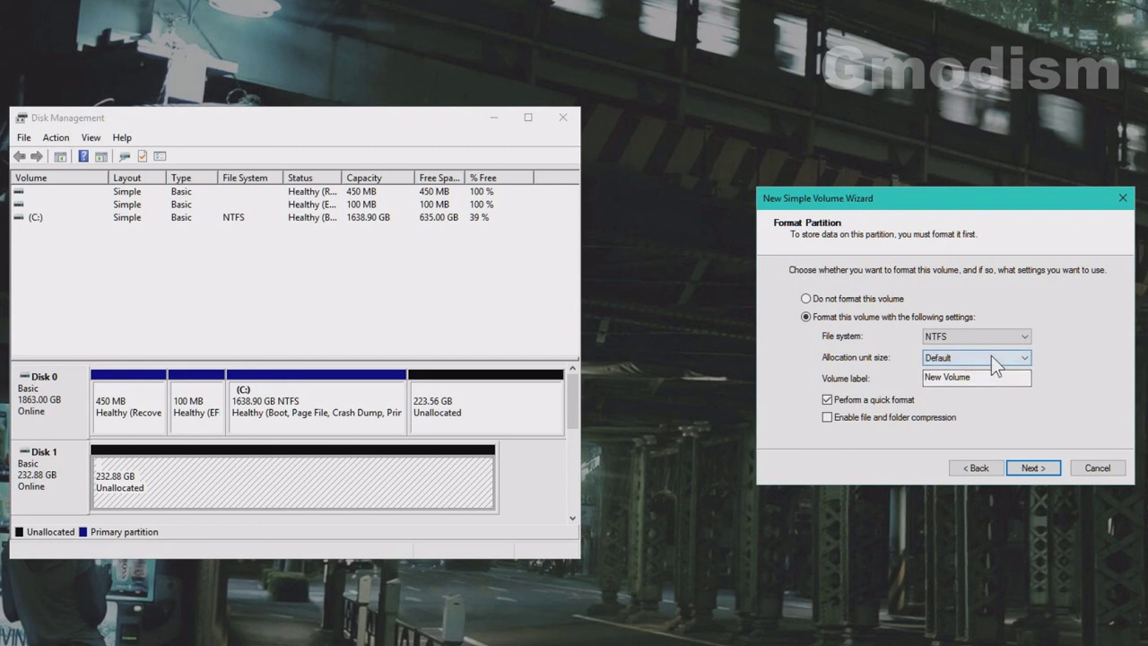
click(990, 355)
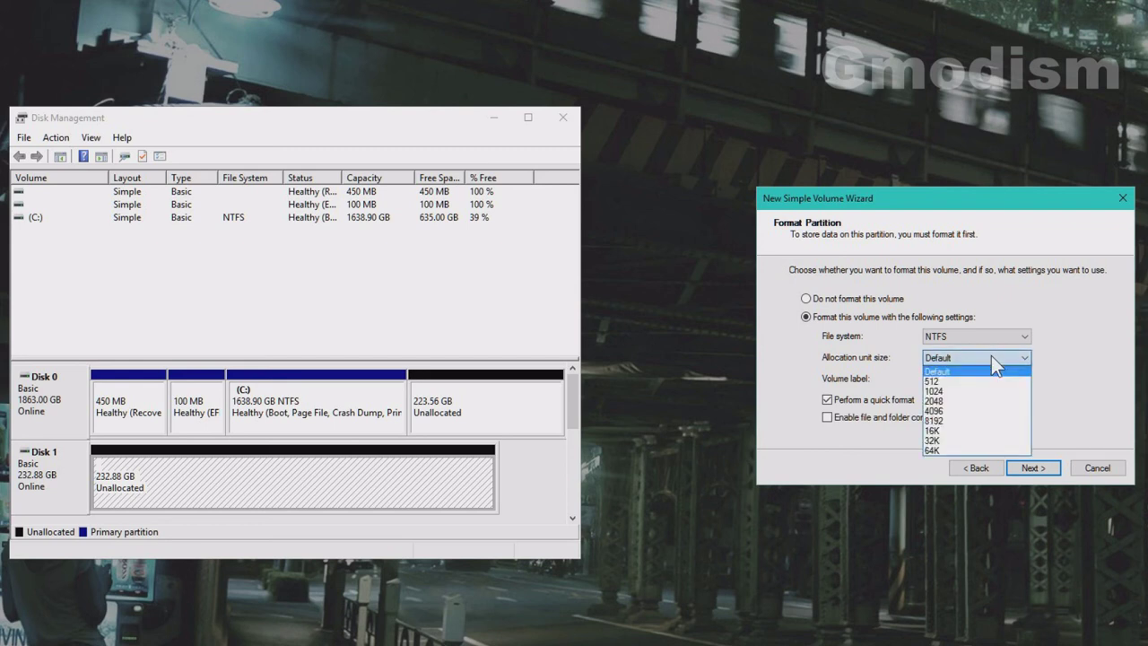
click(946, 449)
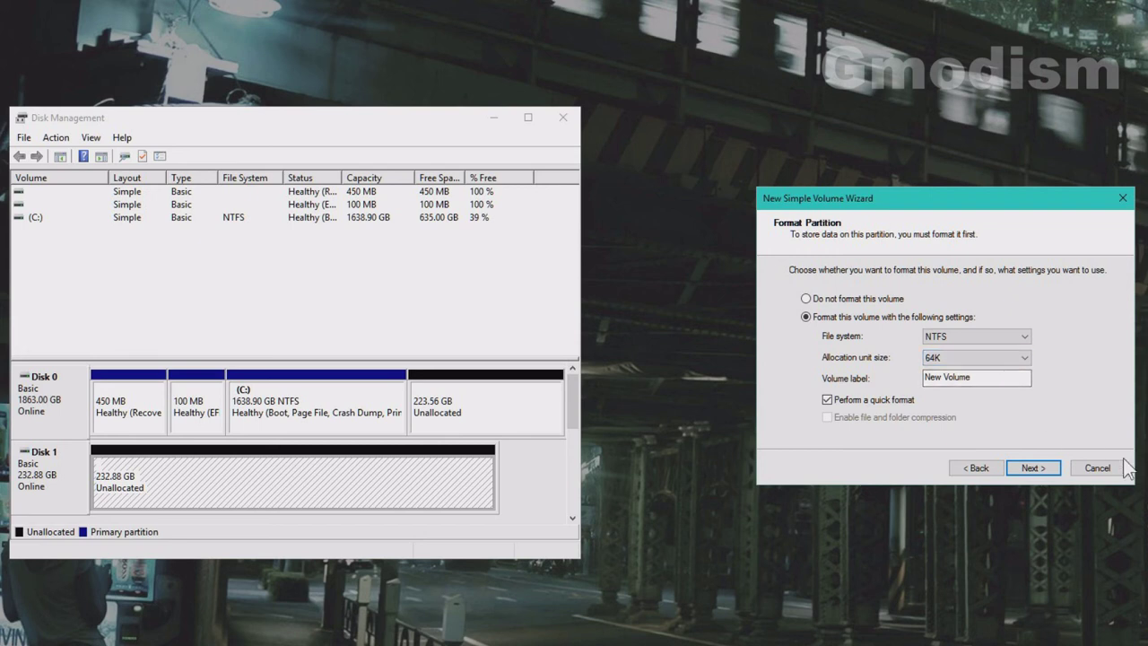
text(Extra)
click(1032, 468)
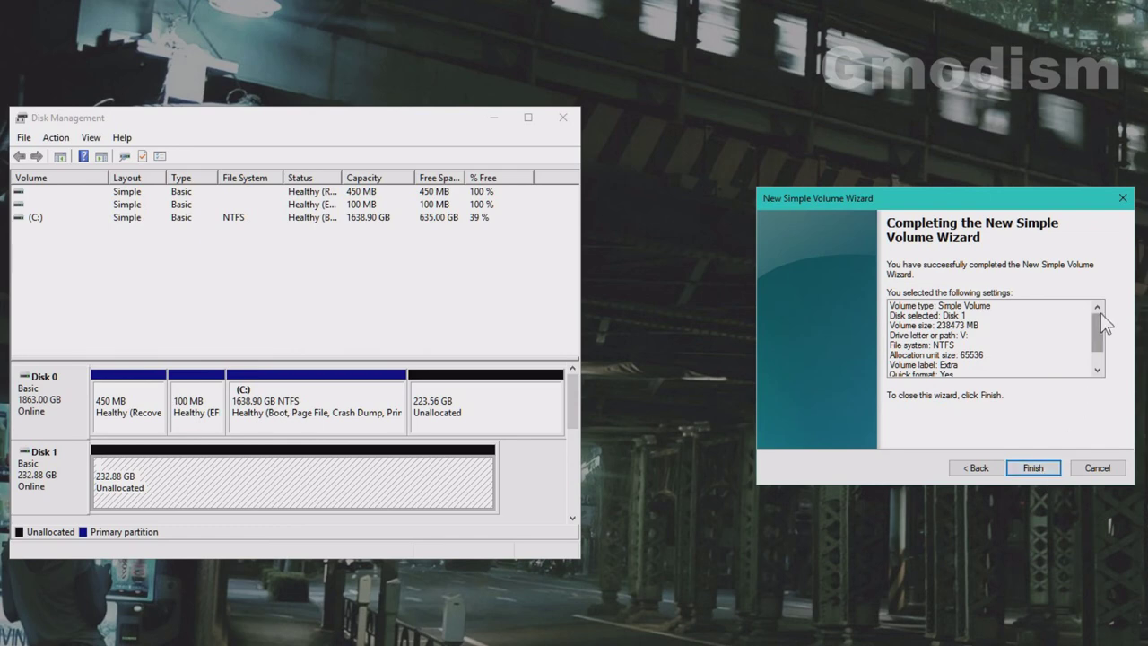
drag(1100, 318, 1103, 363)
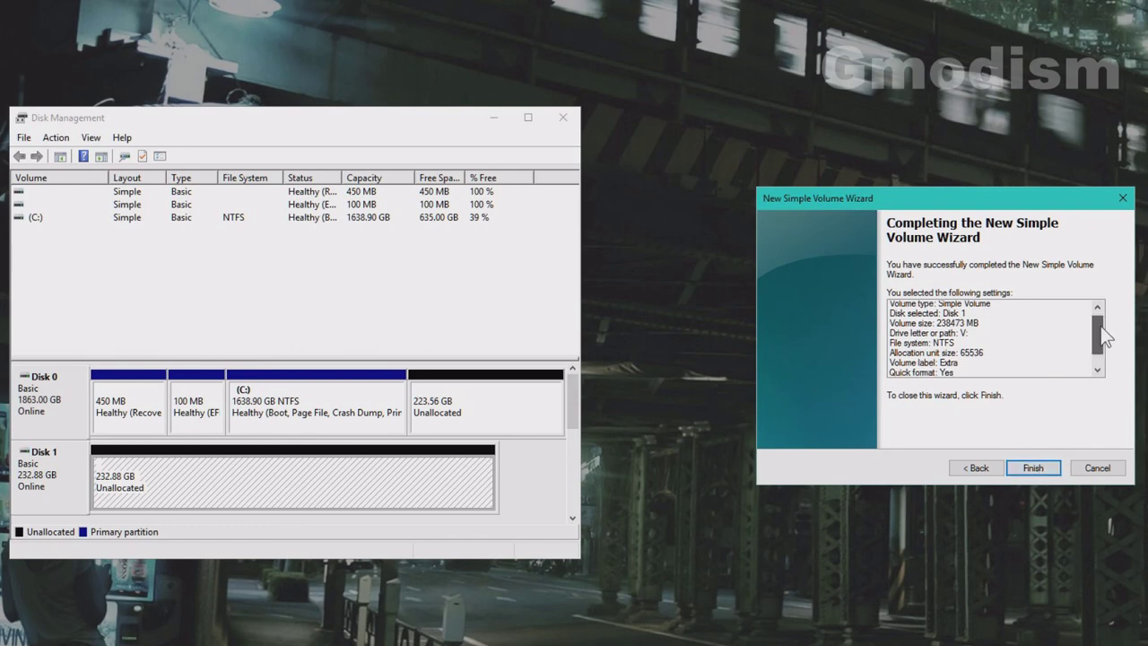
click(1034, 467)
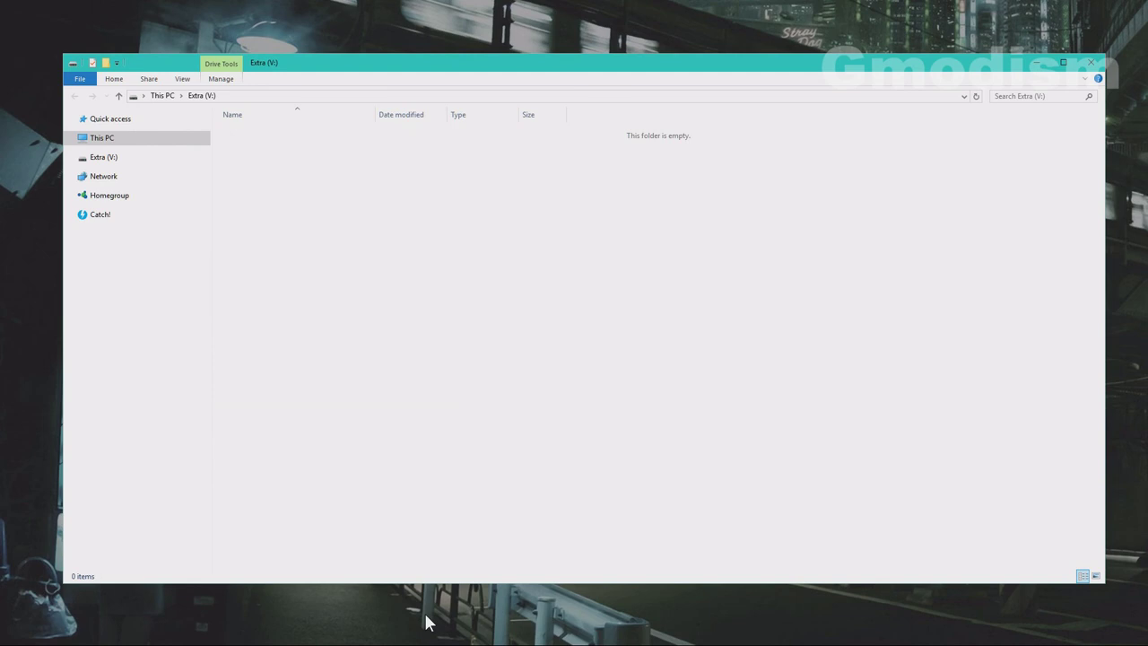
Create a 'Movies' folder on Extra (V:) and minimize File Explorer.
right_click(675, 264)
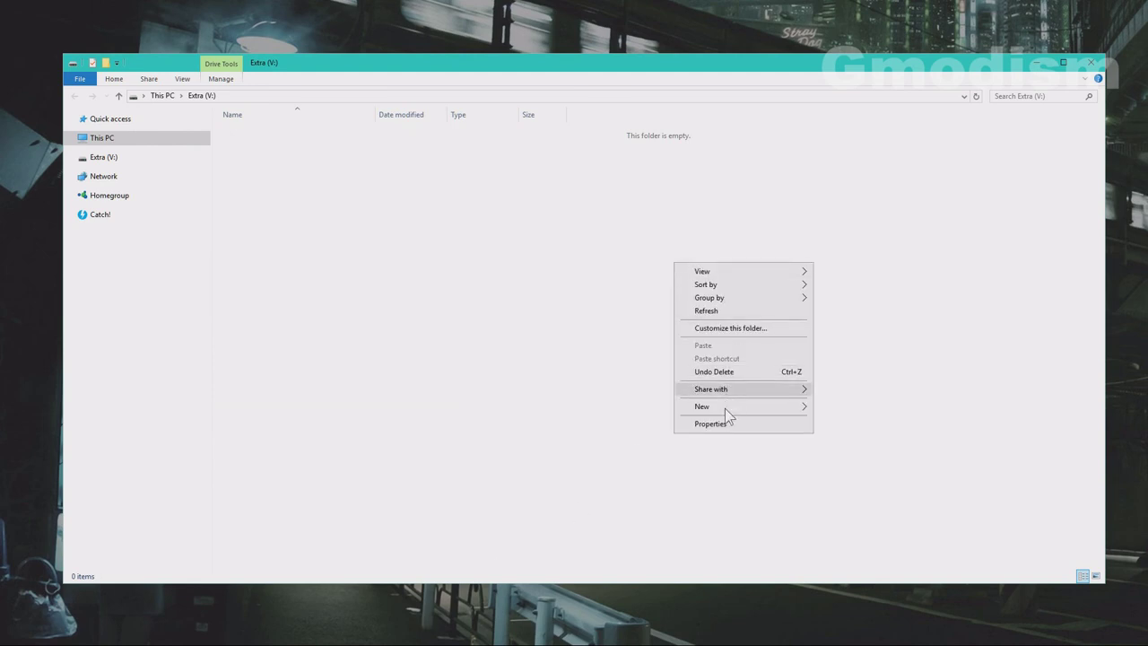
click(874, 404)
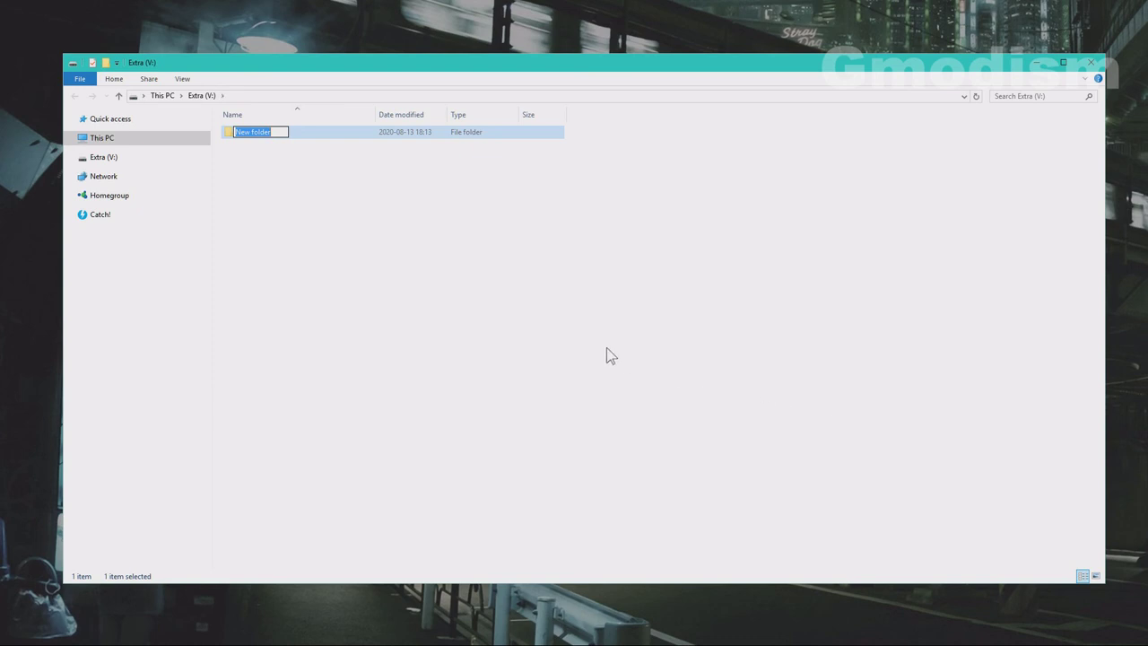
text(Movies)
key(Return)
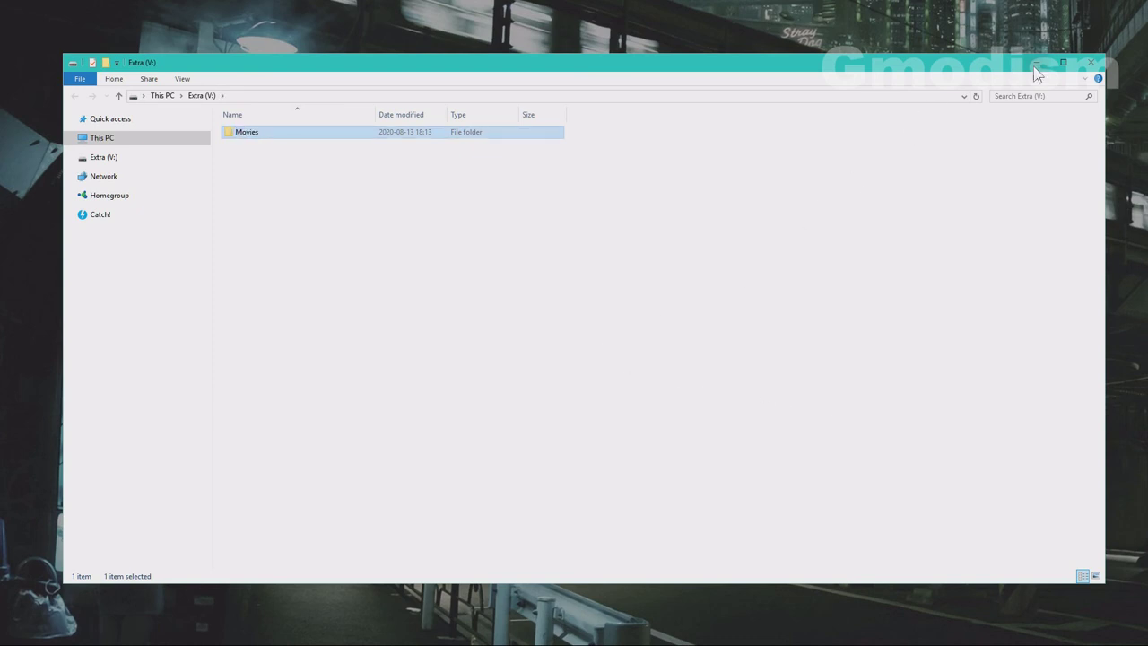
click(1034, 62)
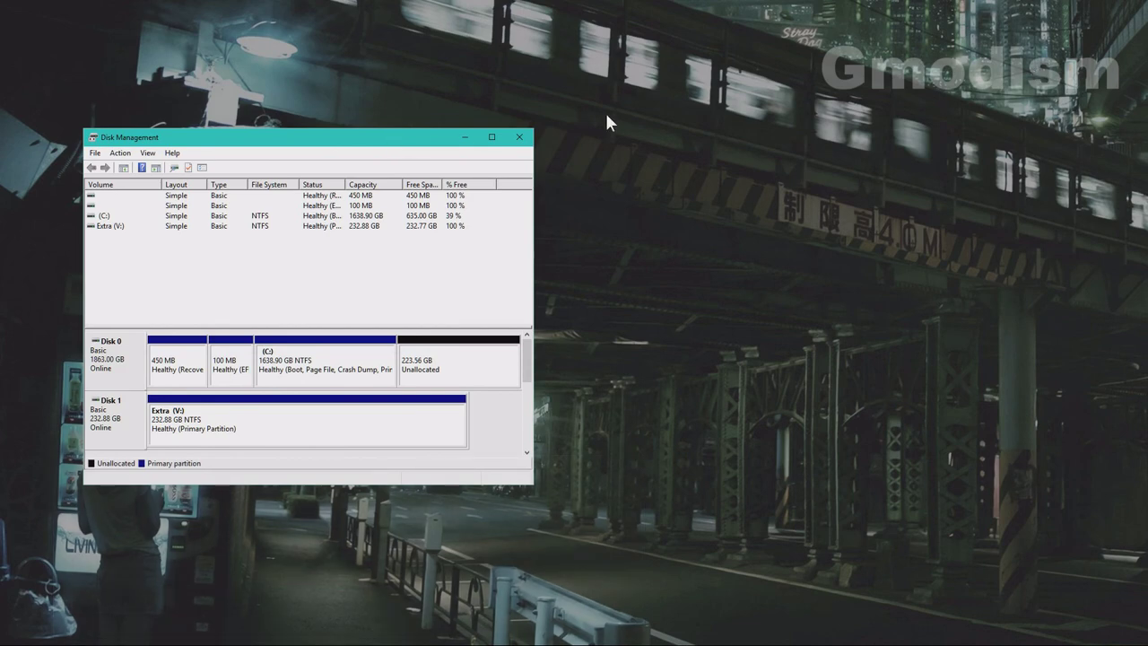
mouse_move(388, 141)
mouse_down()
mouse_move(612, 121)
mouse_move(662, 131)
mouse_up()
click(326, 197)
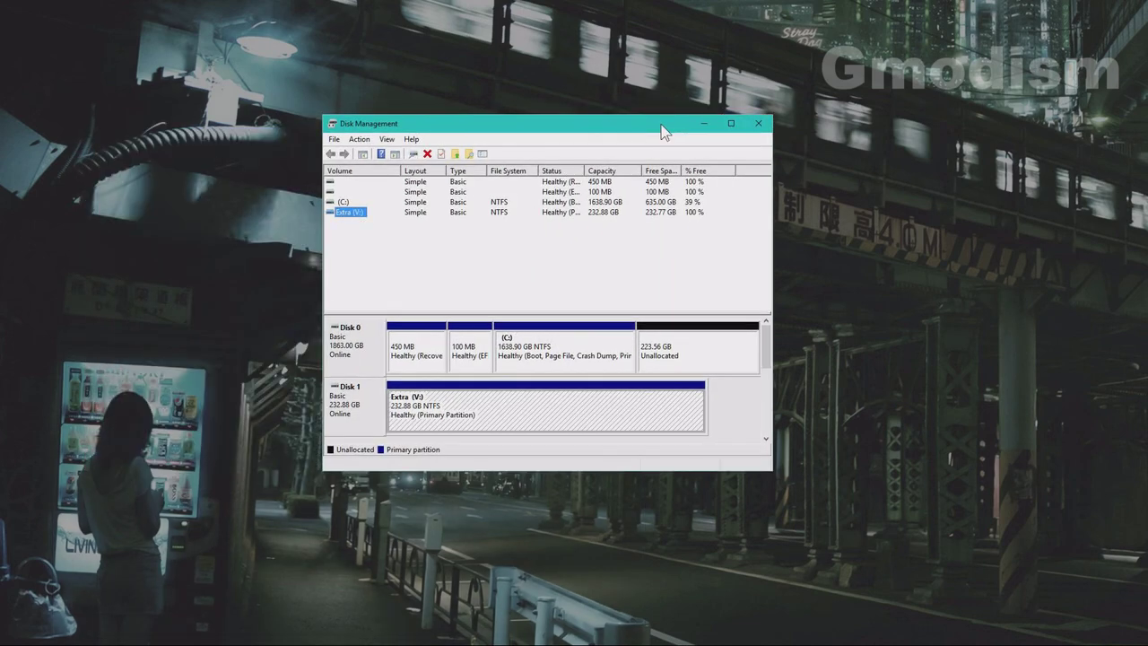